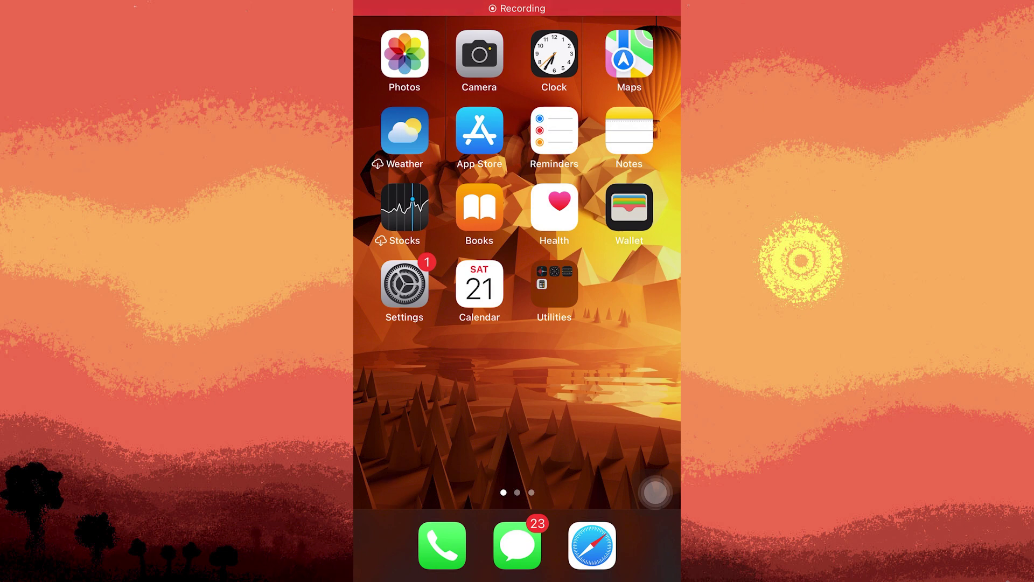
Step: Go from the Settings app to the Notifications page with per-app notification styles
click(404, 287)
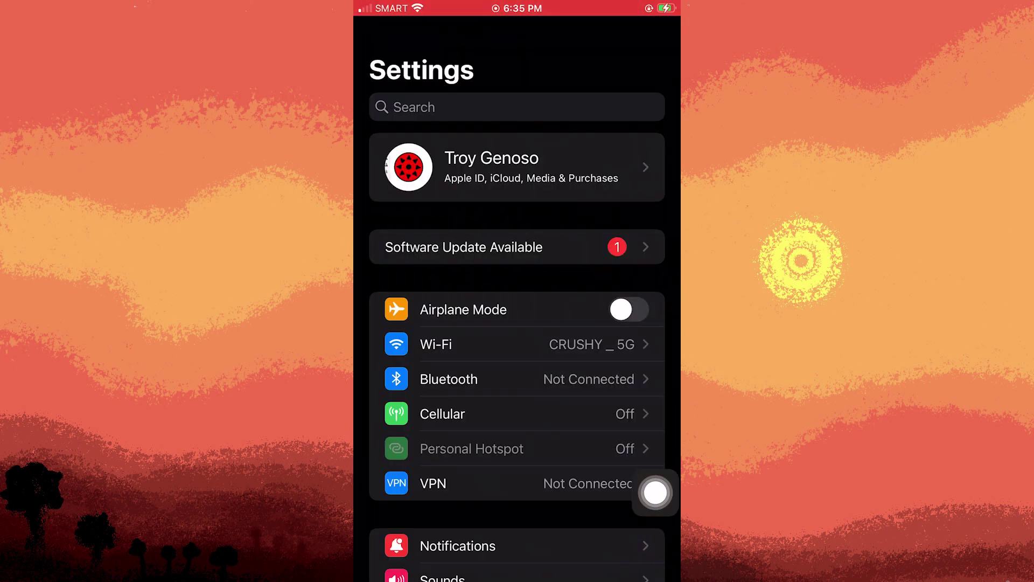
scroll(517, 324, down, 3)
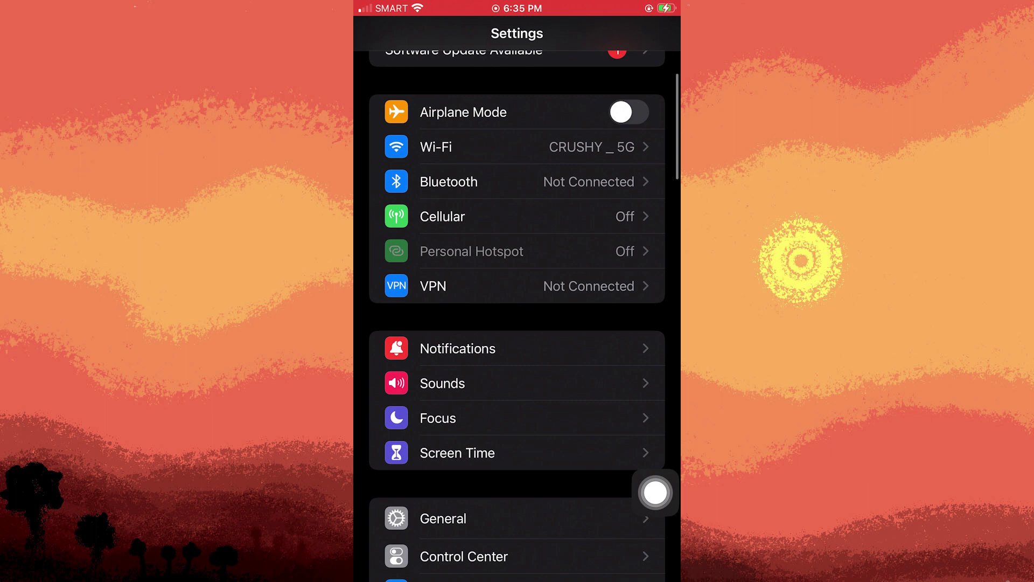
click(526, 341)
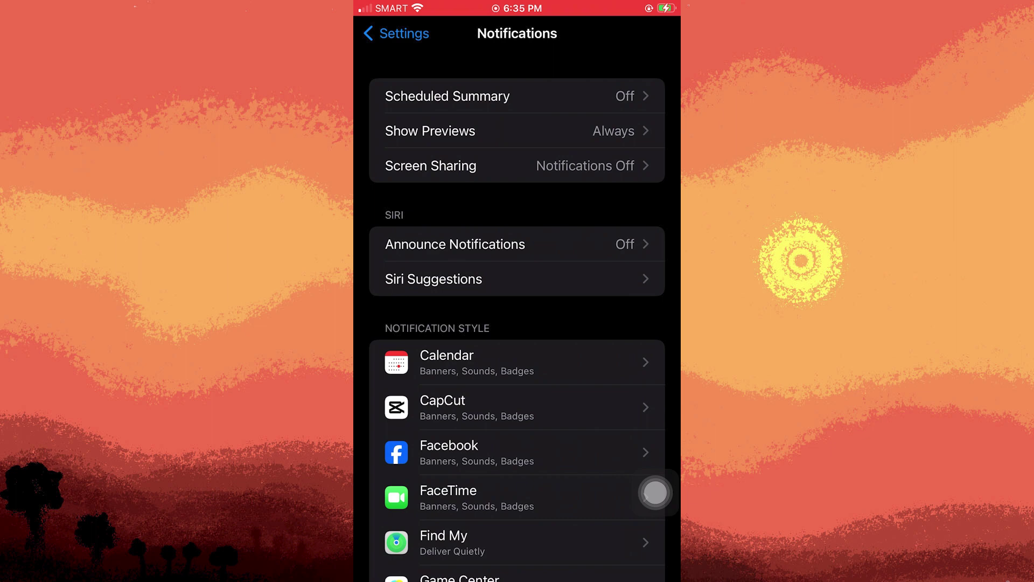
Step: Open Calendar's notification settings to view its alerts and lock screen options
click(497, 363)
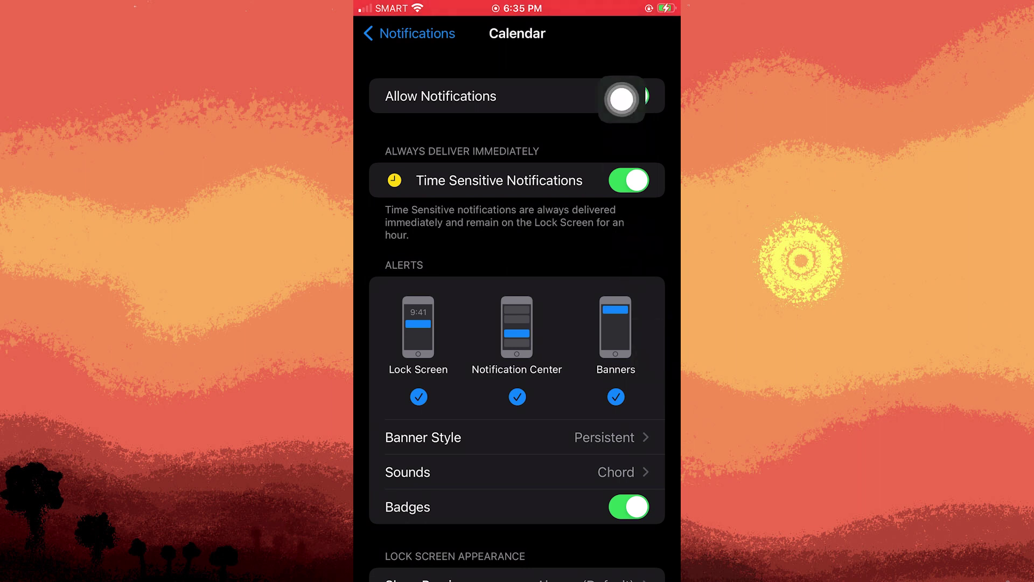
scroll(656, 140, down, 3)
scroll(655, 139, down, 2)
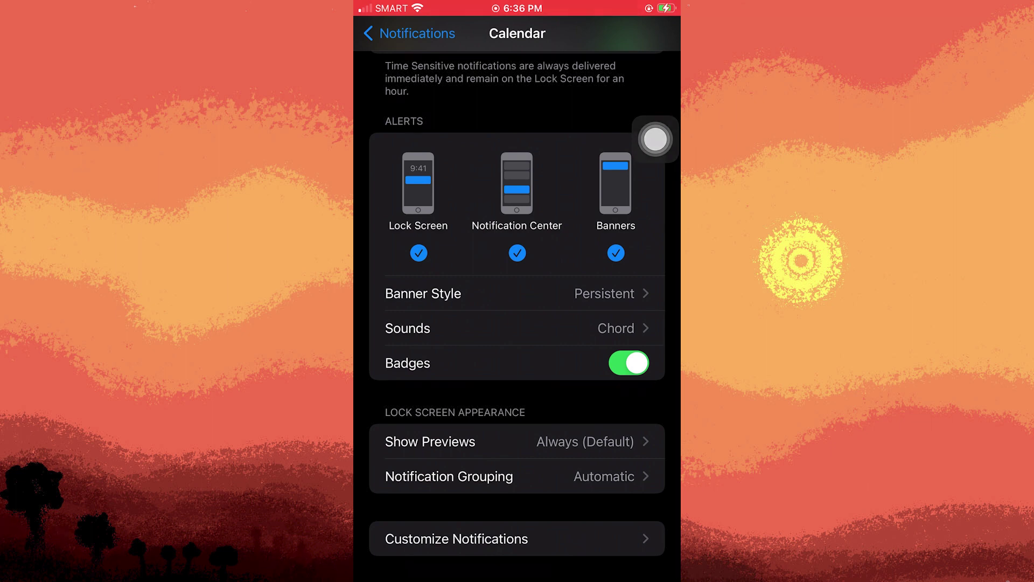
Step: Change Calendar's Show Previews option to When Unlocked
click(546, 436)
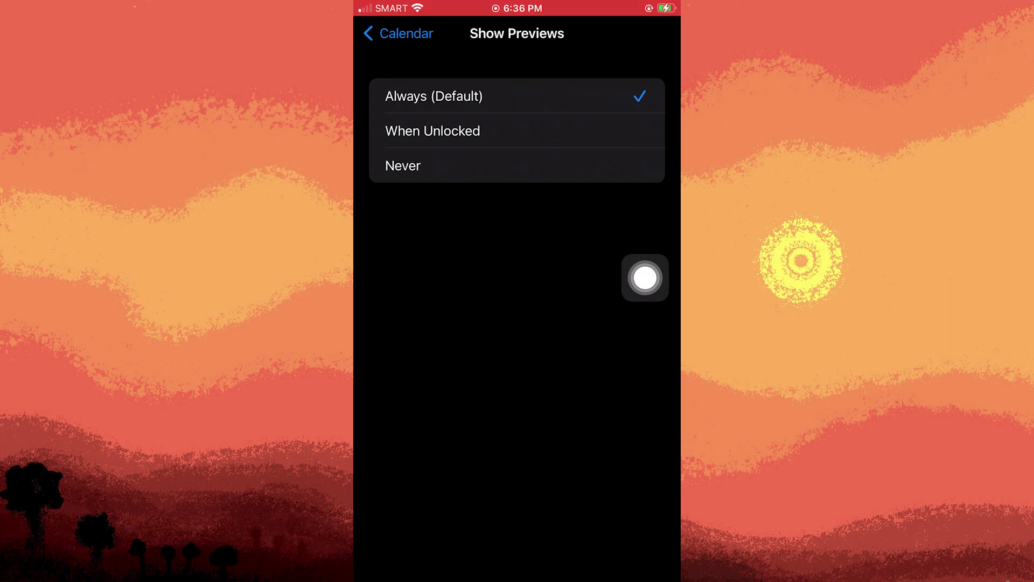
click(432, 130)
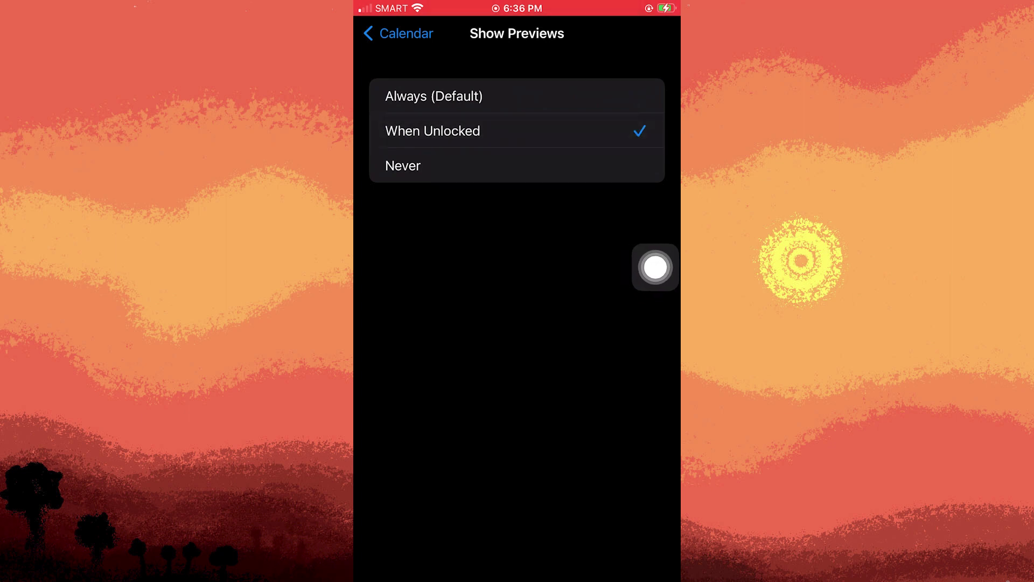
scroll(517, 130, down, 2)
Step: Switch Calendar's Show Previews to Never, then back to Always (Default)
click(437, 165)
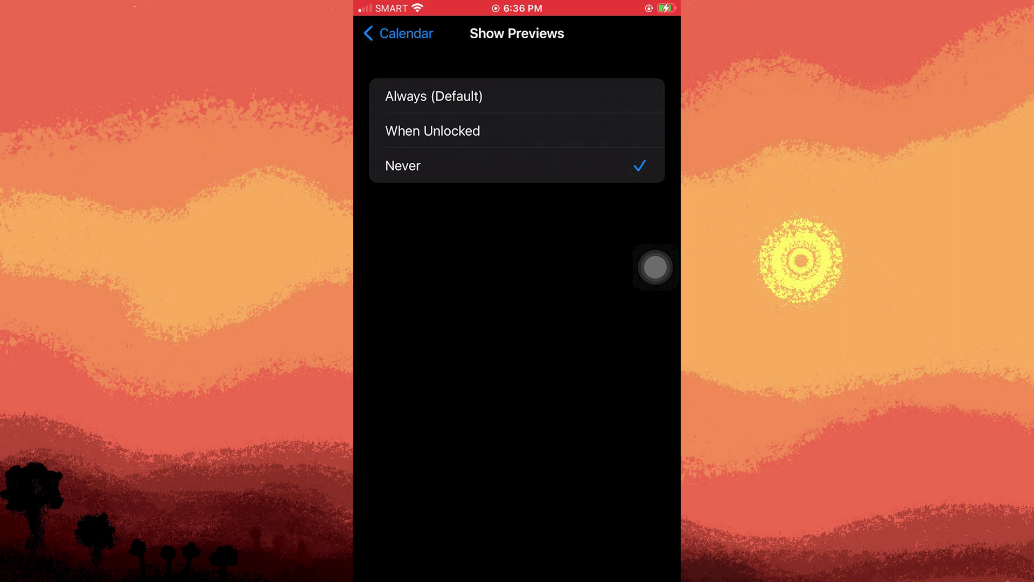
click(433, 96)
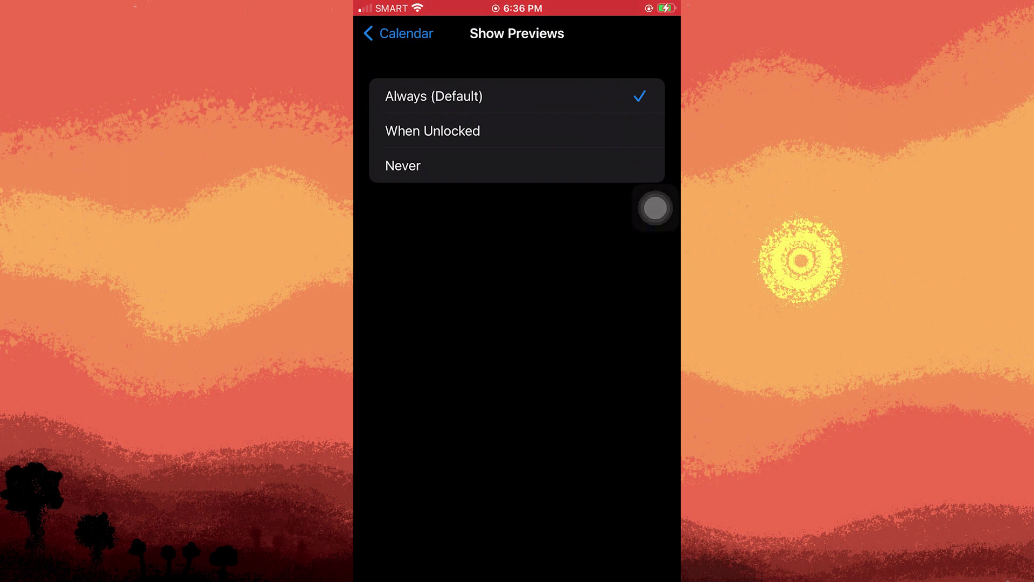
Step: Go back to Calendar's notification settings, where previews now read Always (Default)
click(398, 34)
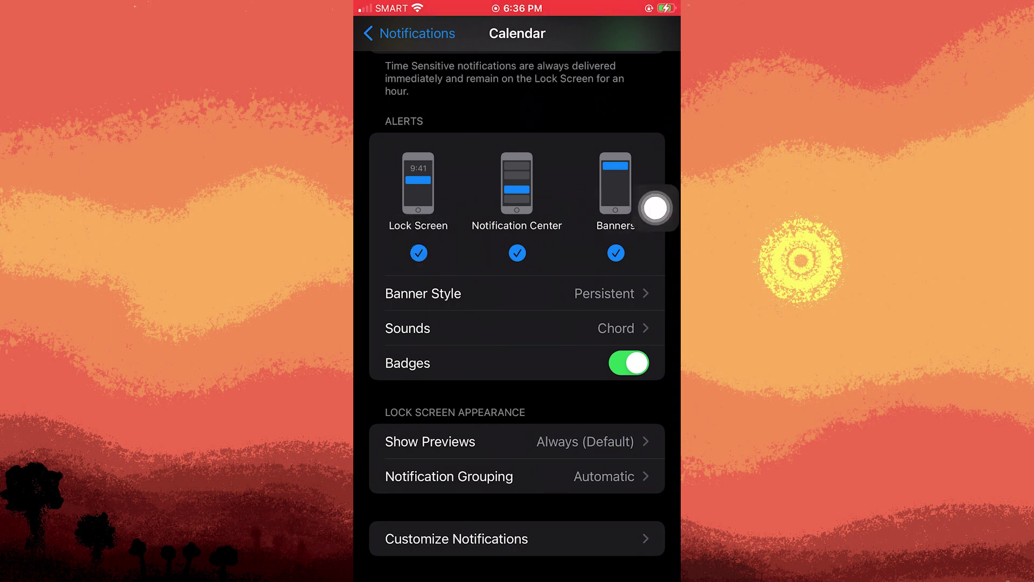